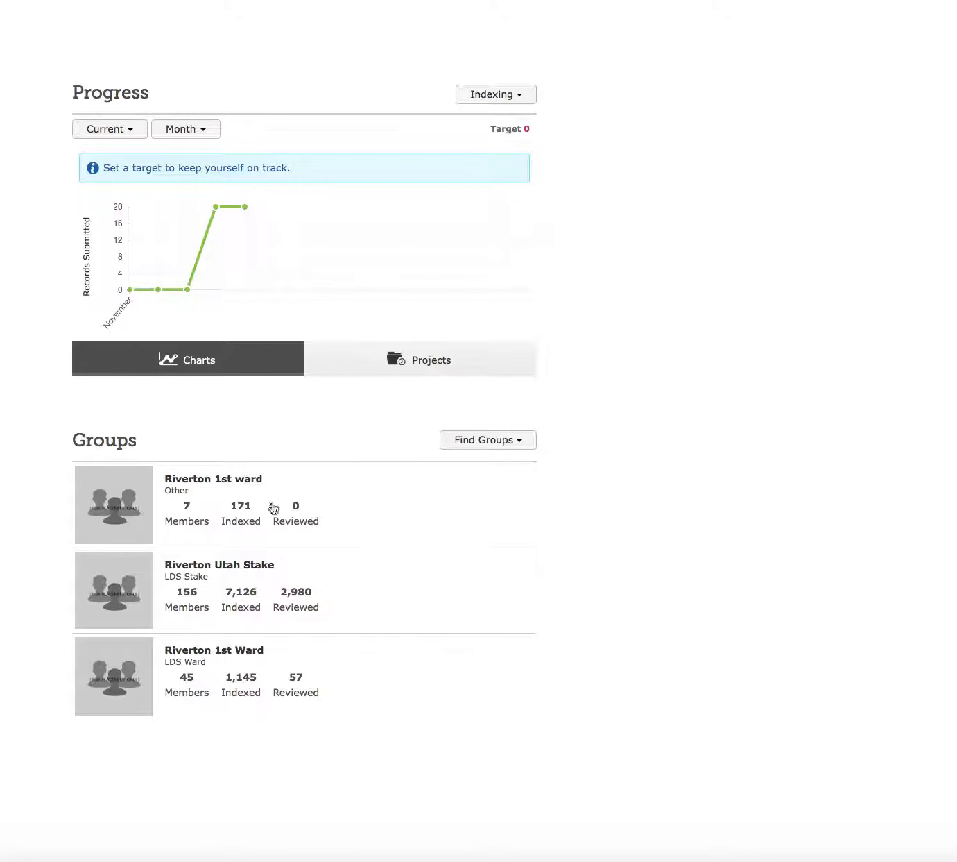
Step: Search the available indexing batches for "draft" and start the US, Pennsylvania—World War II Draft Registrations, 1940–1945 [Part U] batch
{"action": "scroll", "coordinate": [577, 521], "scroll_direction": "up", "scroll_amount": 3}
{"action": "scroll", "coordinate": [577, 522], "scroll_direction": "up", "scroll_amount": 2}
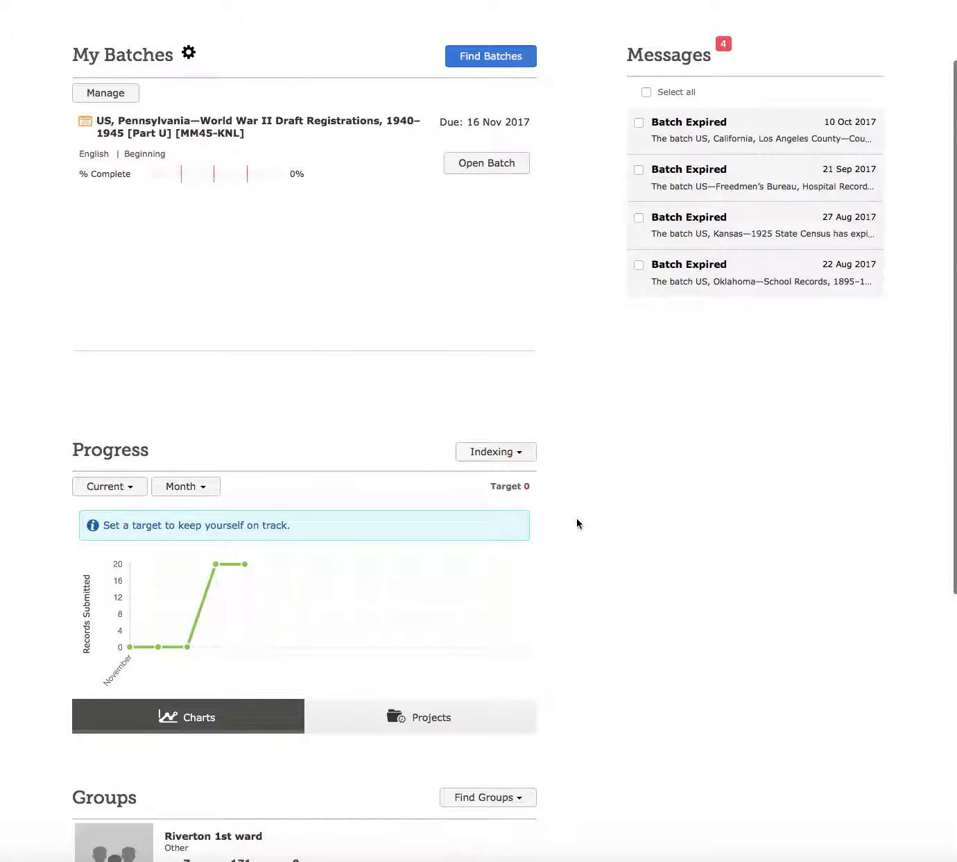
{"action": "scroll", "coordinate": [578, 522], "scroll_direction": "up", "scroll_amount": 2}
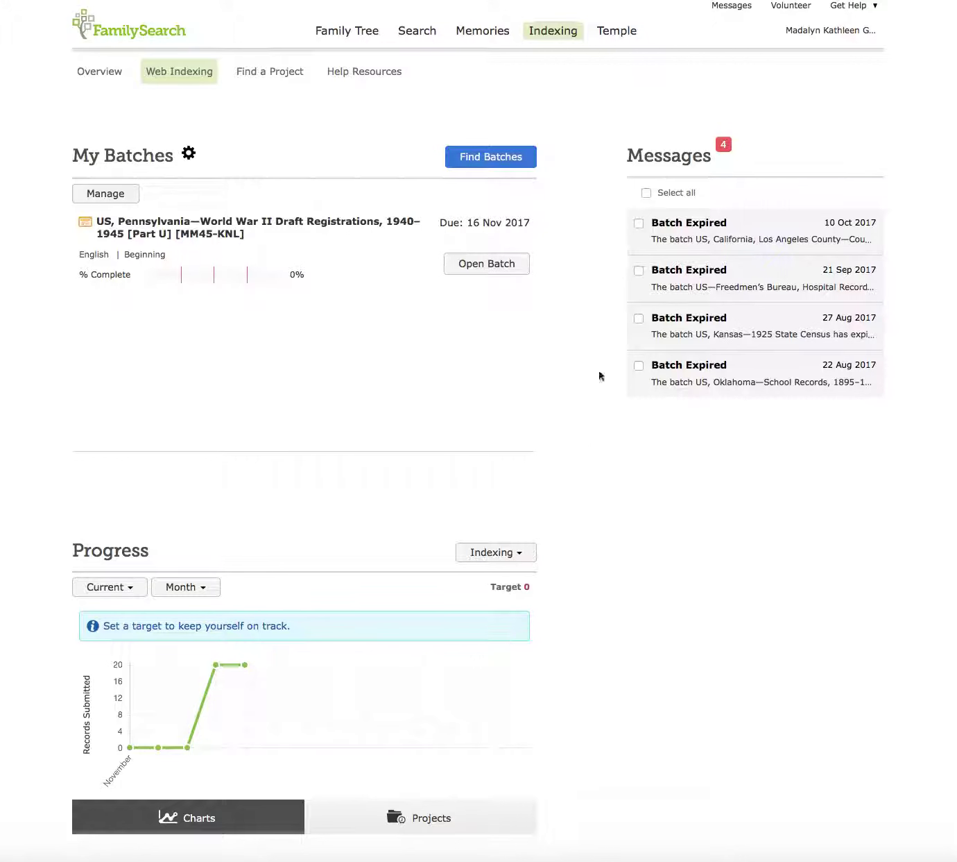
{"action": "left_click", "coordinate": [485, 159]}
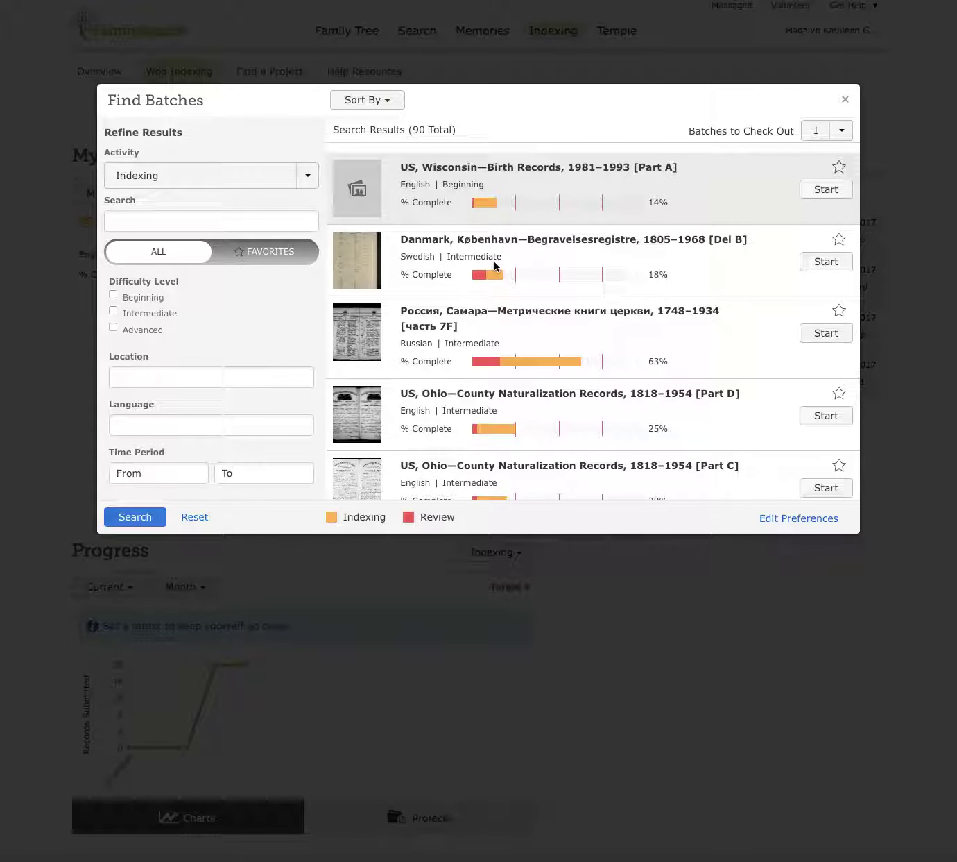
{"action": "left_click", "coordinate": [269, 221]}
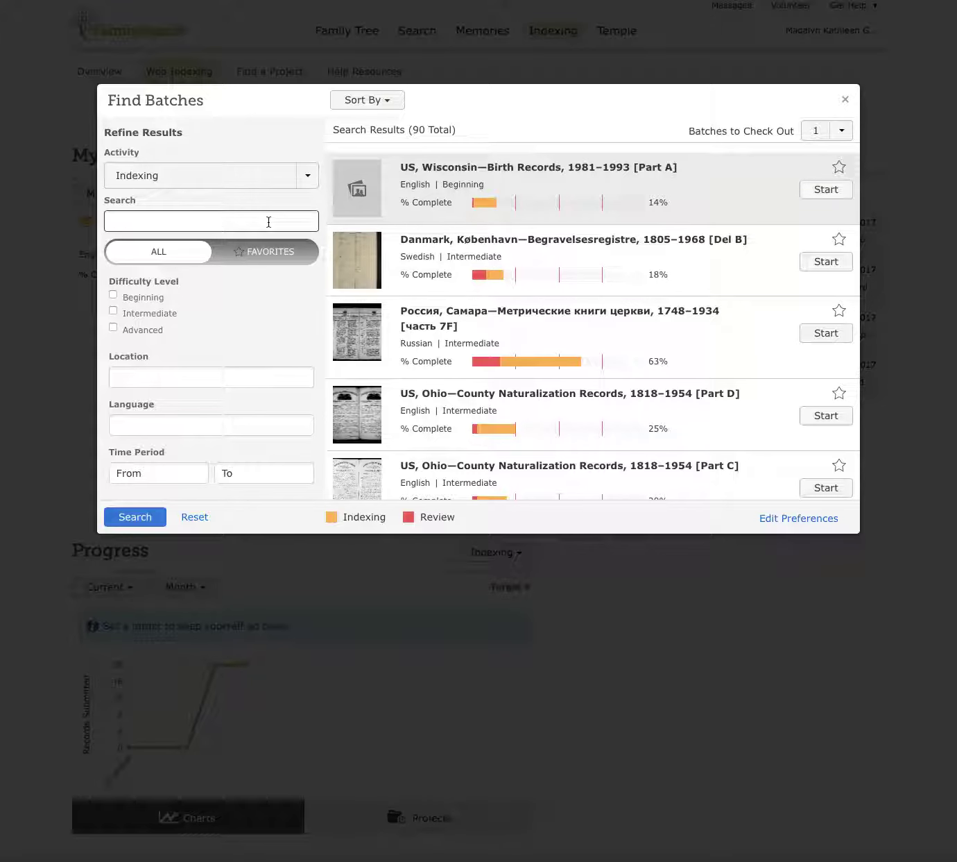
{"action": "type", "text": "drafts"}
{"action": "key", "text": "Return"}
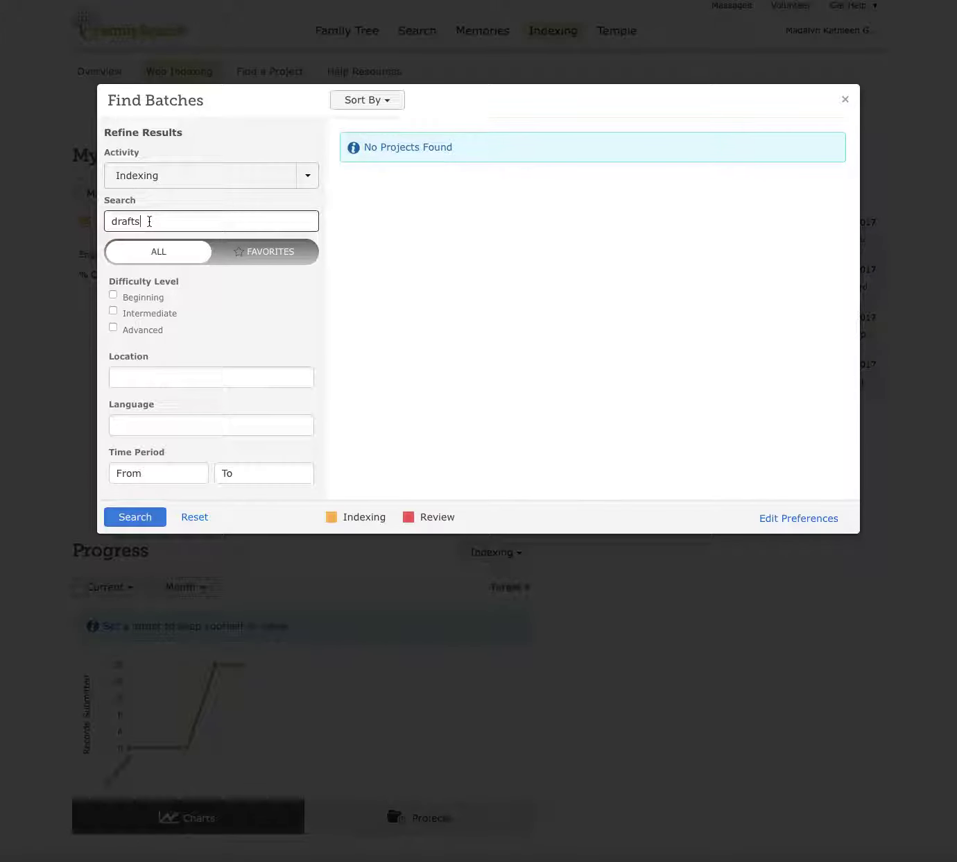
{"action": "key", "text": "BackSpace"}
{"action": "key", "text": "Return"}
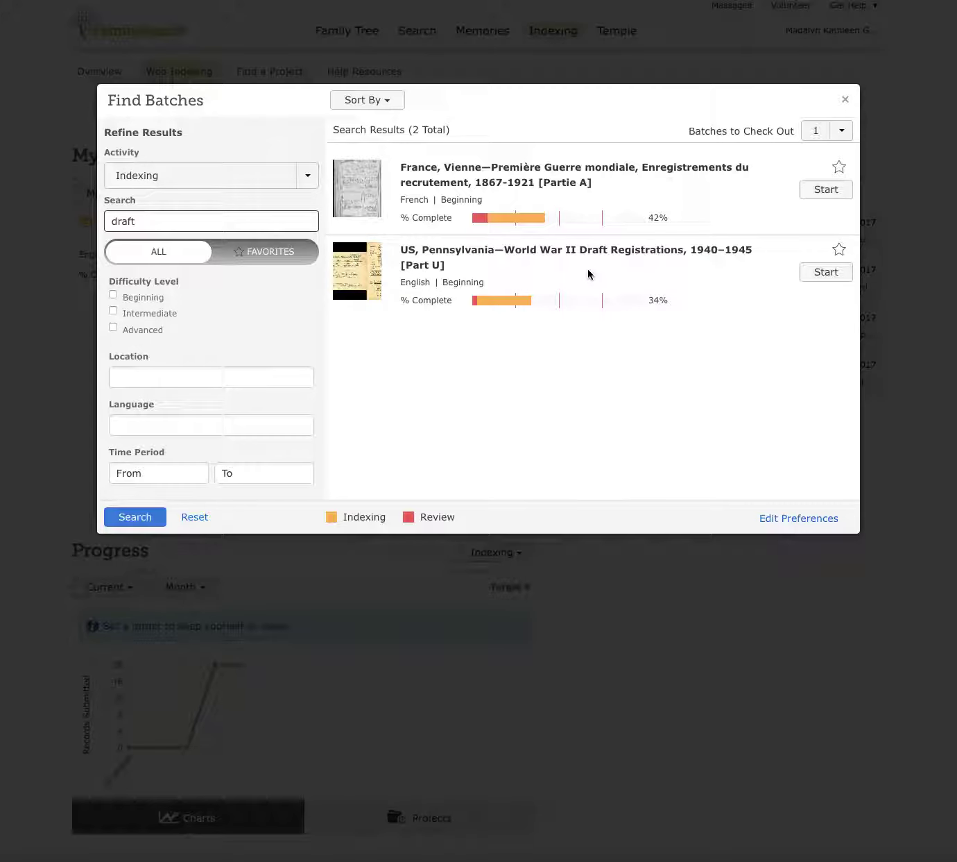
{"action": "left_click", "coordinate": [828, 274]}
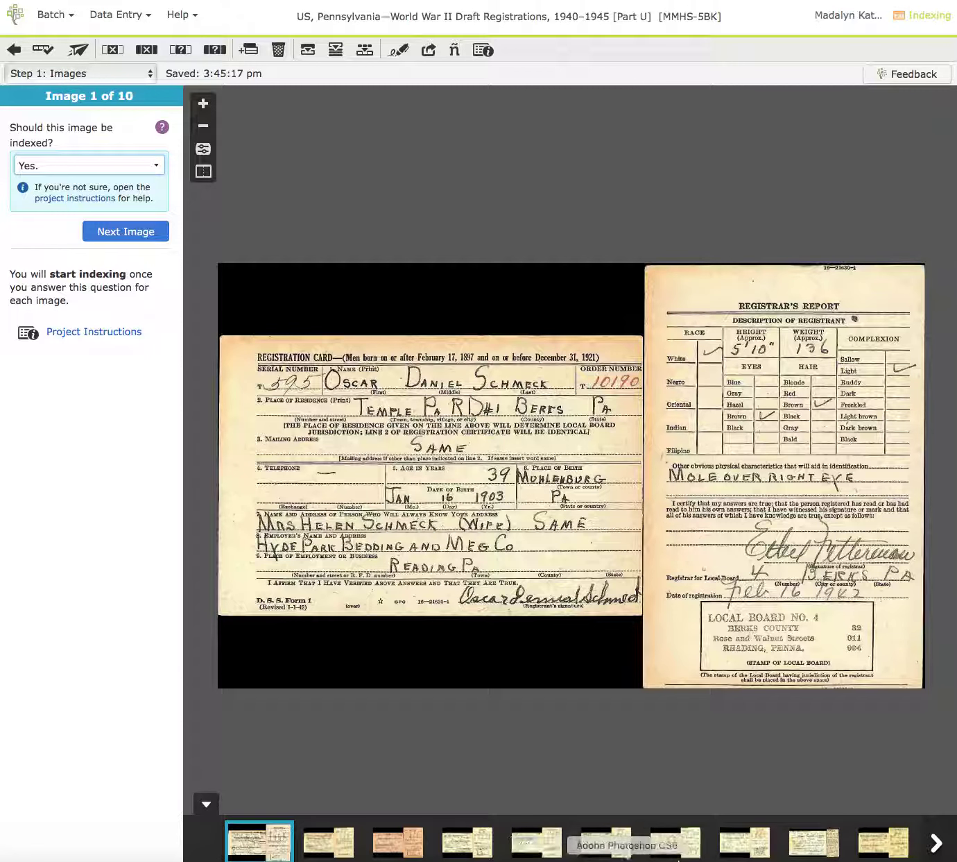
Step: Look through the second and third registration card images of the batch and return to the first image
{"action": "left_click", "coordinate": [354, 840]}
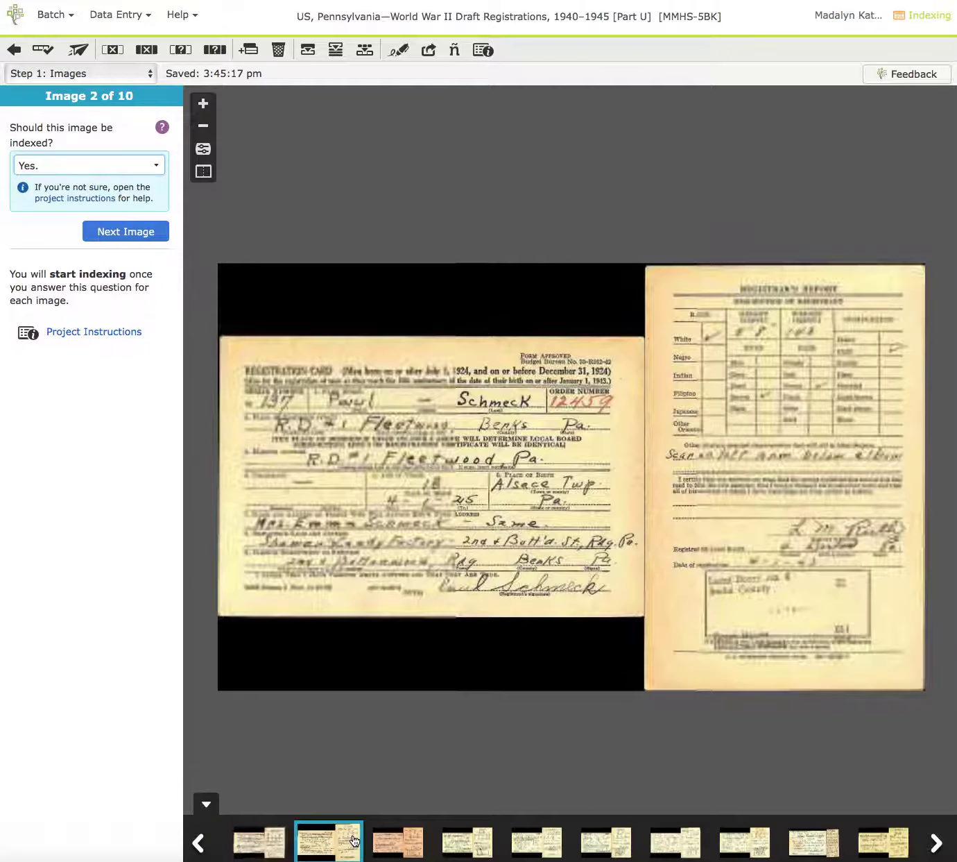
{"action": "left_click", "coordinate": [398, 840]}
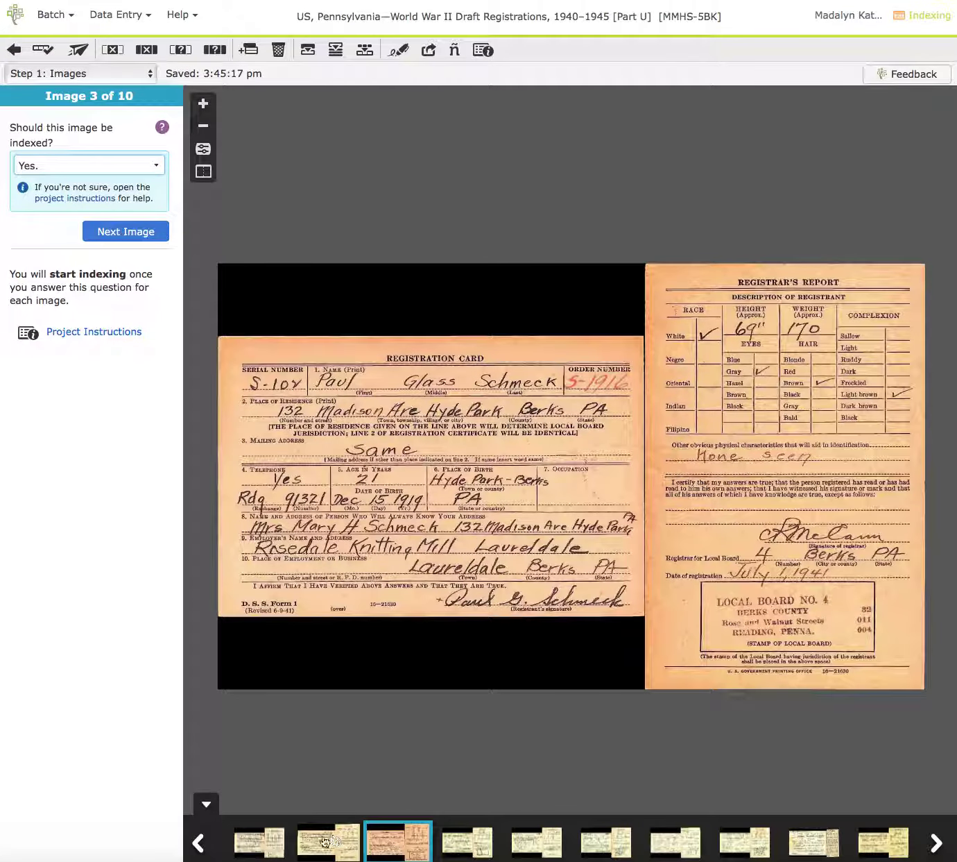
{"action": "left_click", "coordinate": [259, 841]}
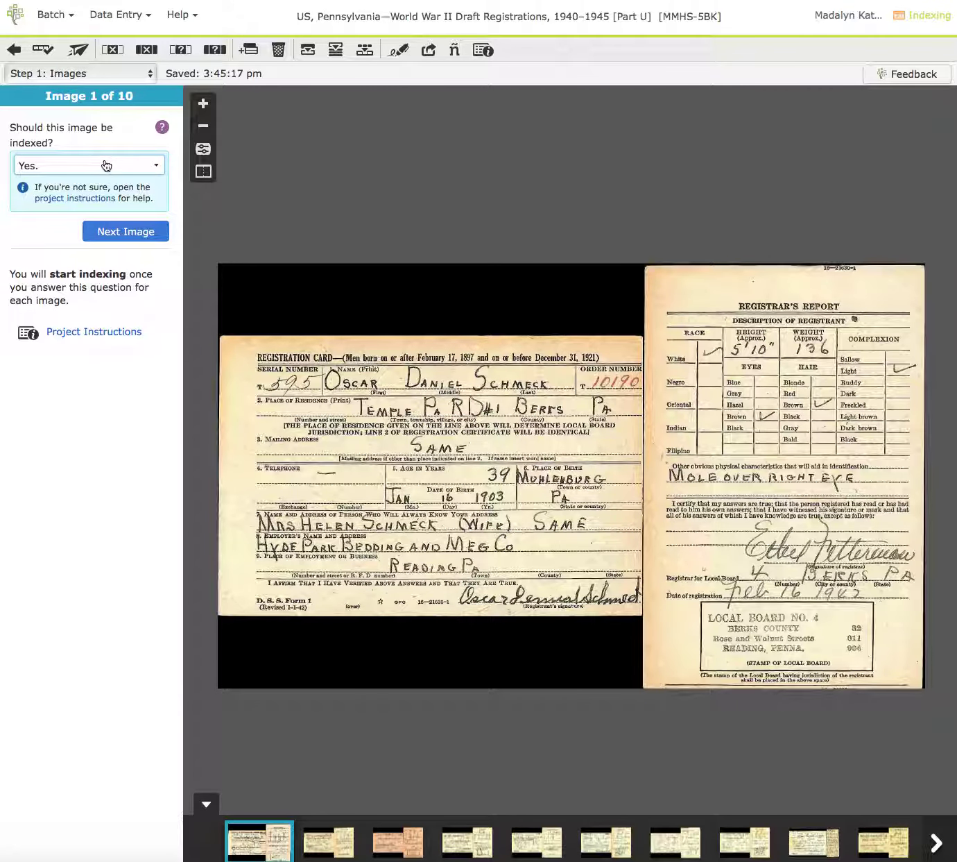
Step: Accept images 1 and 2 for indexing and keep the answer for image 3 at "Yes." after checking the other choices
{"action": "left_click", "coordinate": [128, 234]}
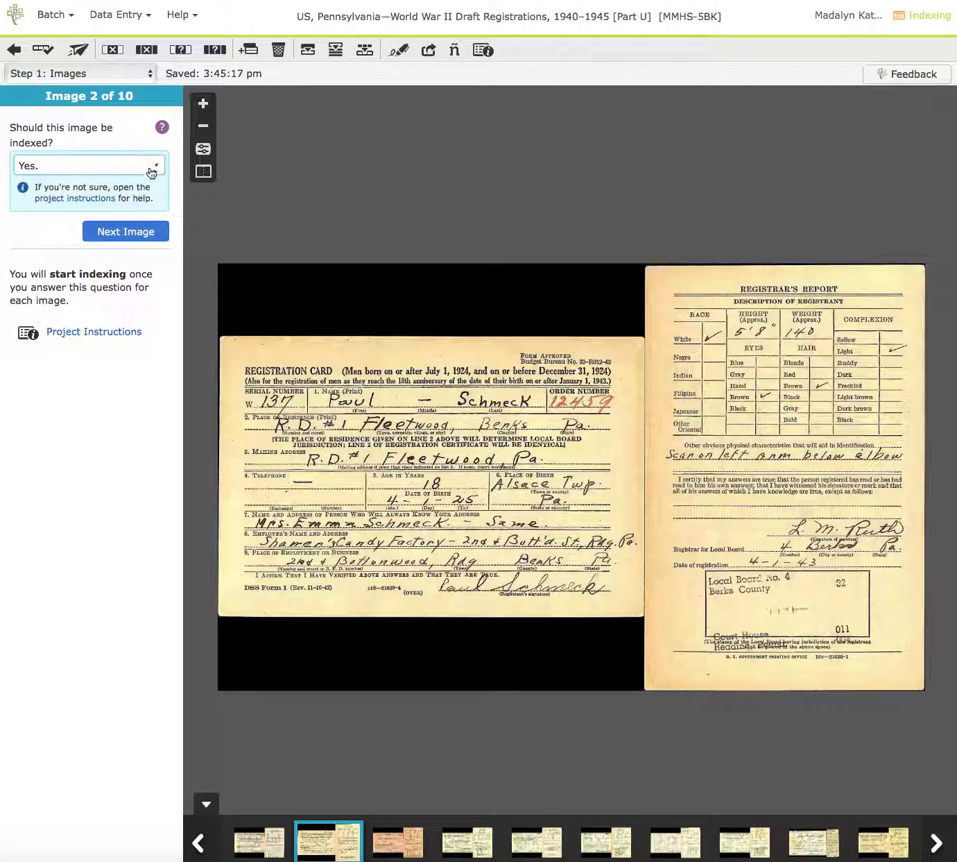
{"action": "left_click", "coordinate": [129, 232]}
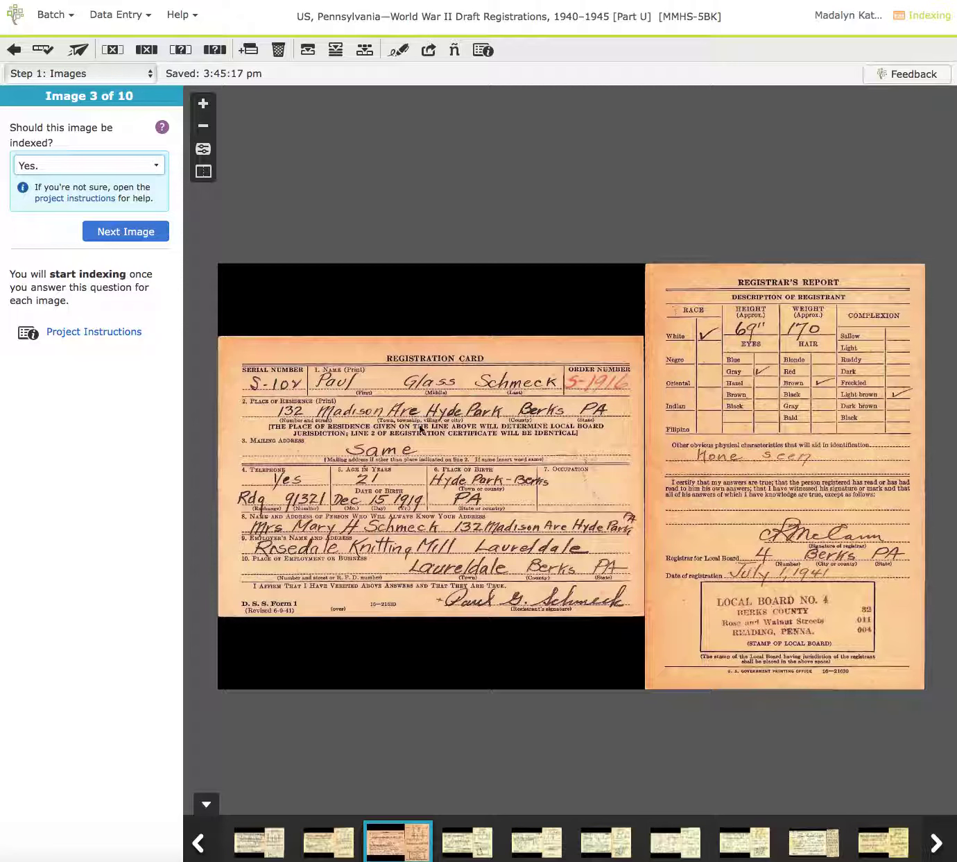
{"action": "left_click", "coordinate": [156, 168]}
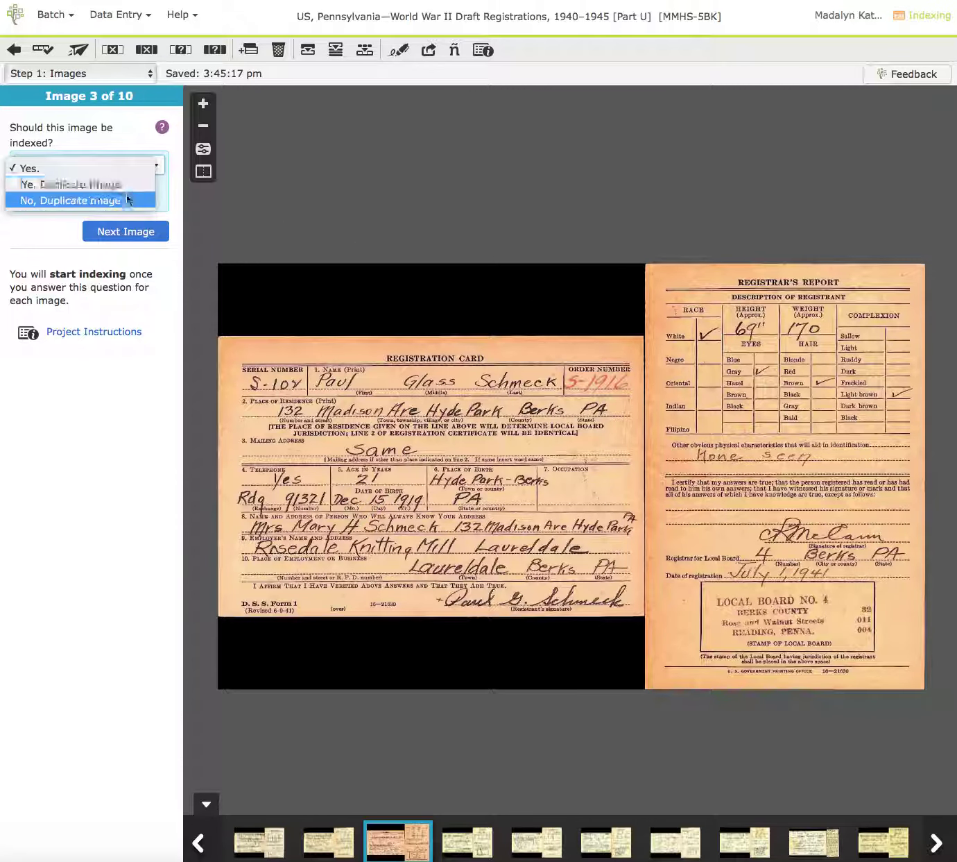
{"action": "left_click", "coordinate": [104, 168]}
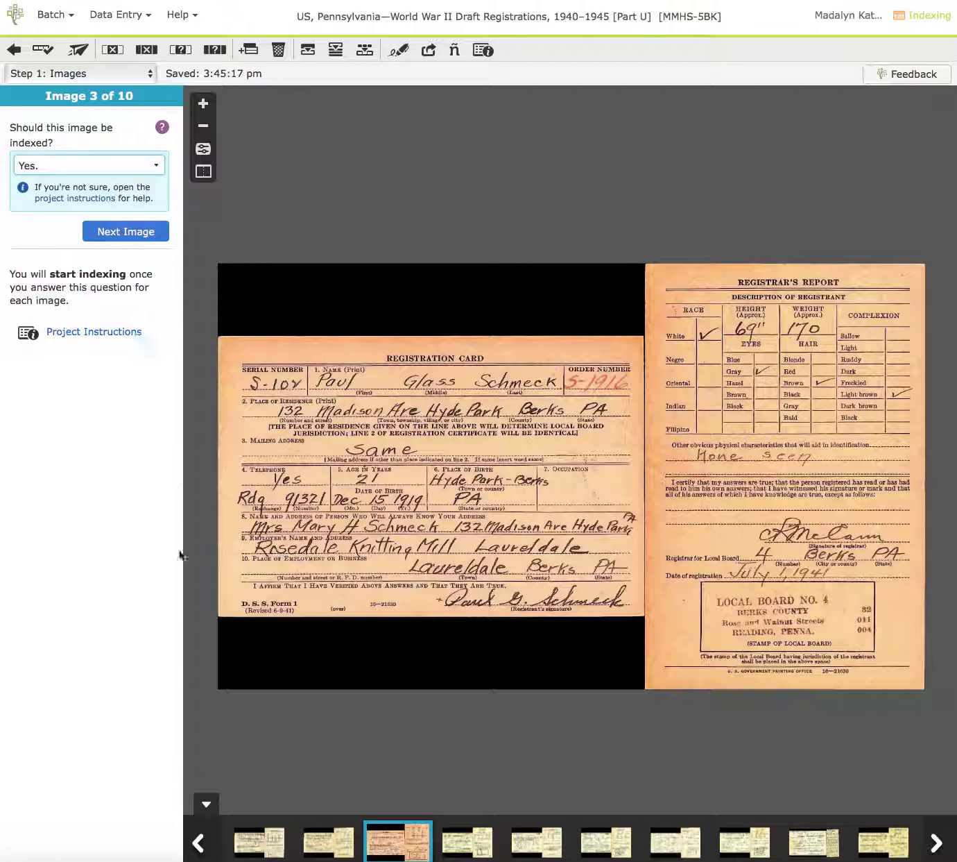
Step: Accept images 4 to 10 for indexing with the answer "Yes." and proceed to Step 2: Entries
{"action": "left_click", "coordinate": [259, 841]}
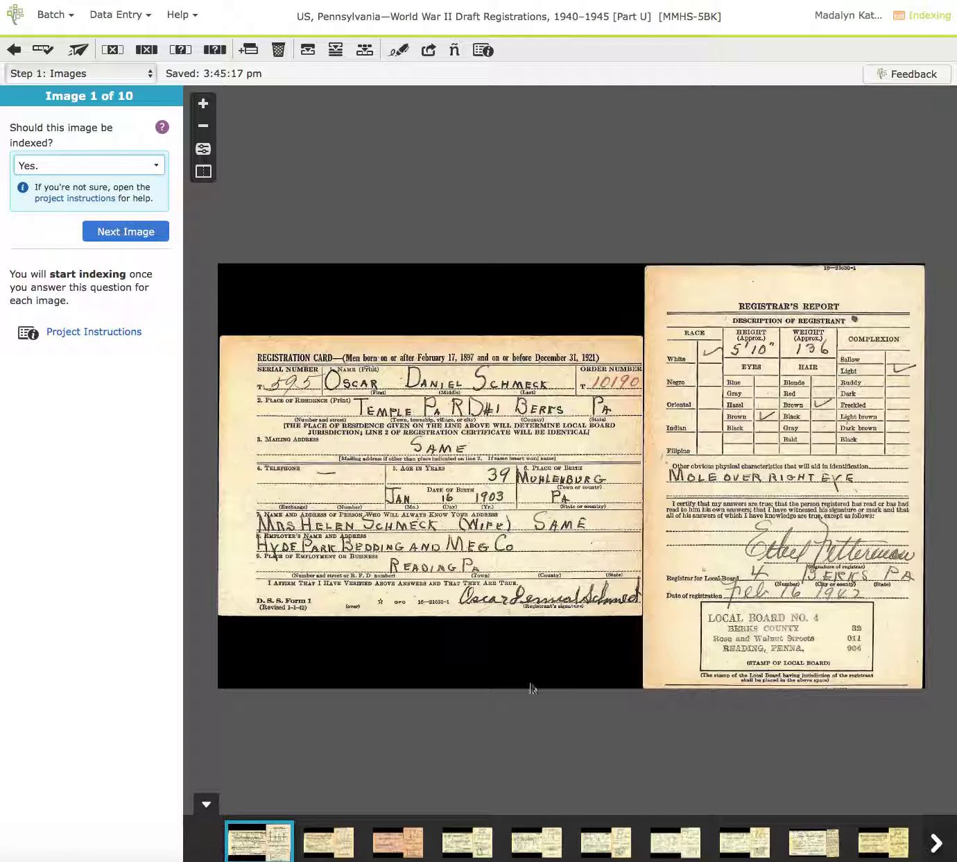
{"action": "left_click", "coordinate": [467, 842]}
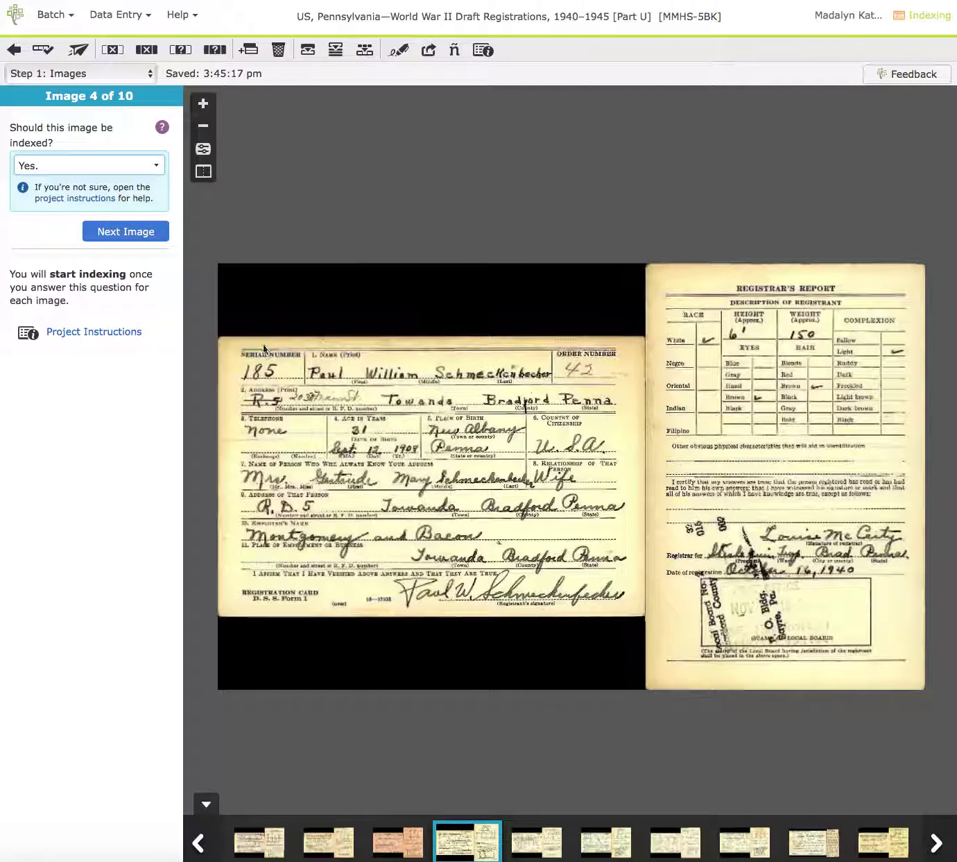
{"action": "left_click", "coordinate": [152, 240]}
{"action": "left_click", "coordinate": [153, 241]}
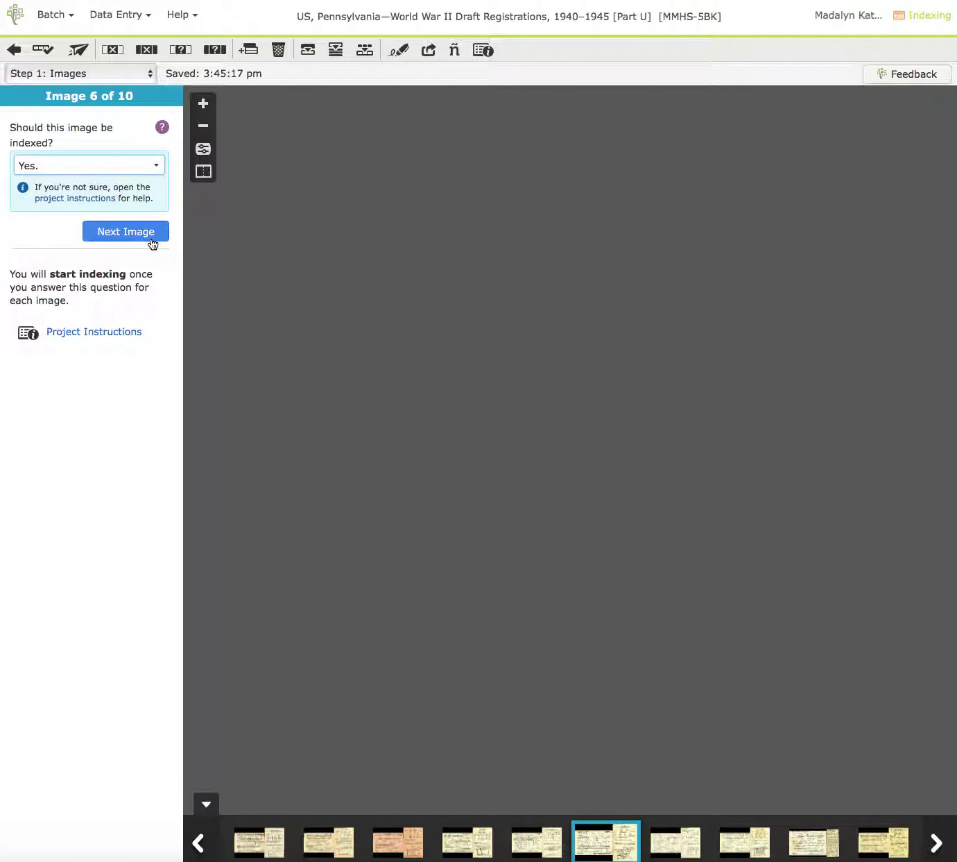
{"action": "left_click", "coordinate": [152, 240]}
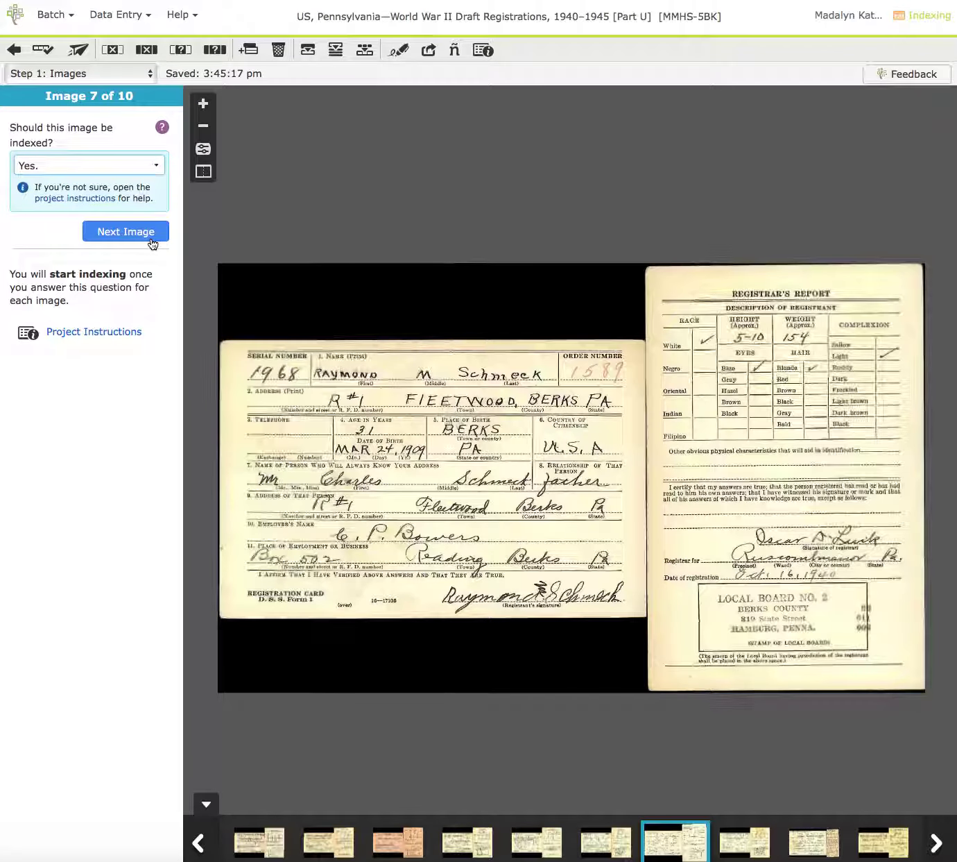
{"action": "left_click", "coordinate": [152, 242]}
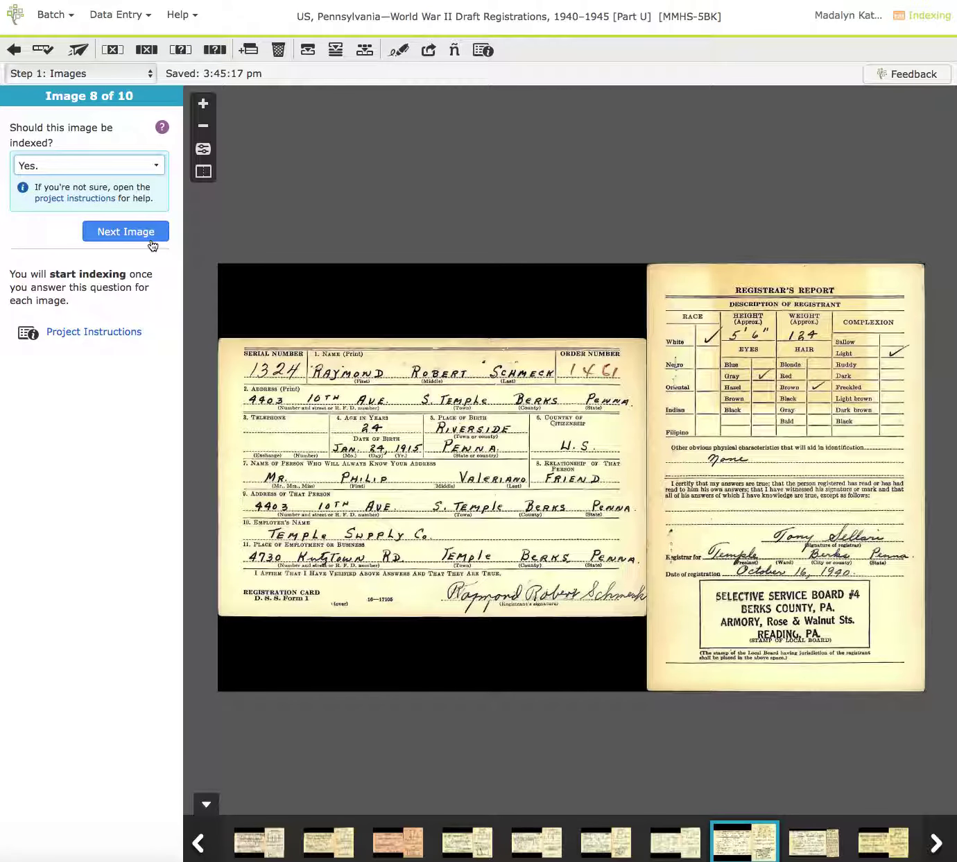
{"action": "left_click", "coordinate": [153, 243]}
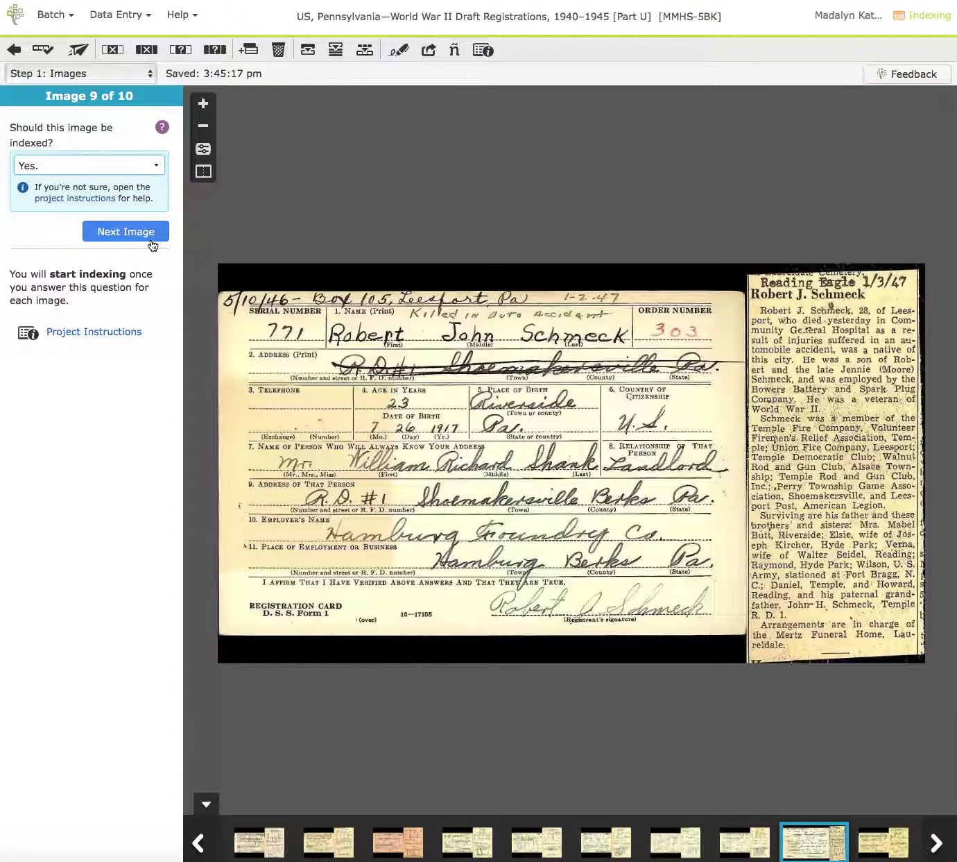
{"action": "left_click", "coordinate": [153, 235]}
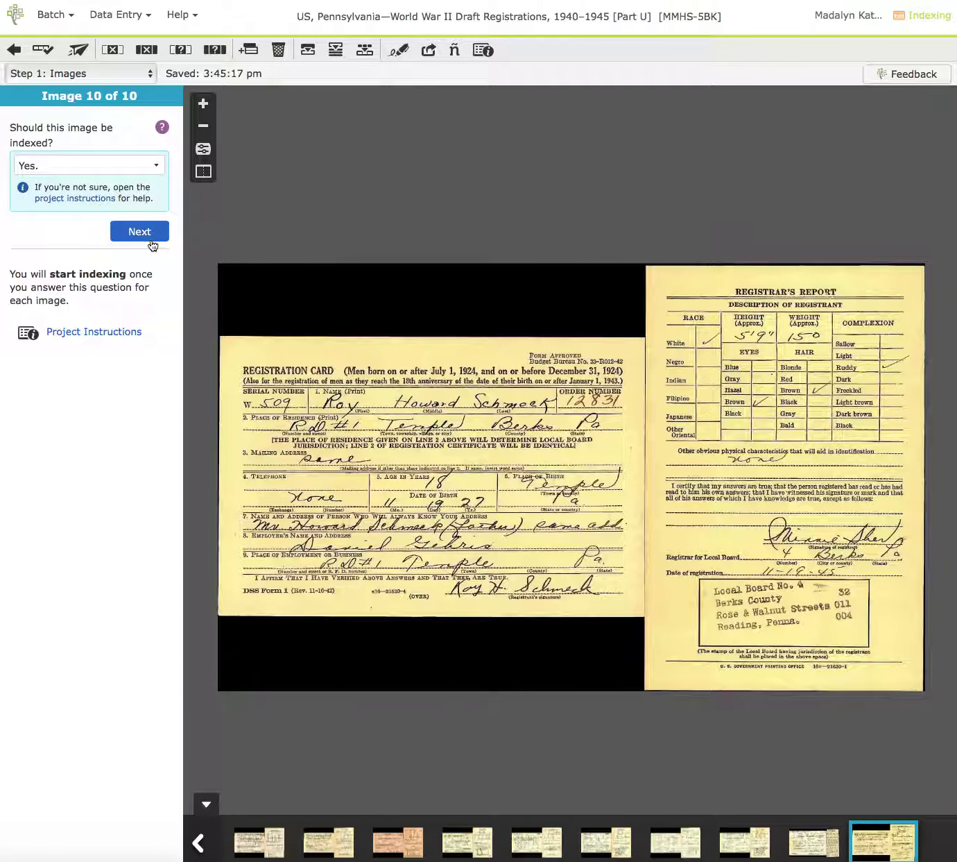
{"action": "left_click", "coordinate": [153, 243]}
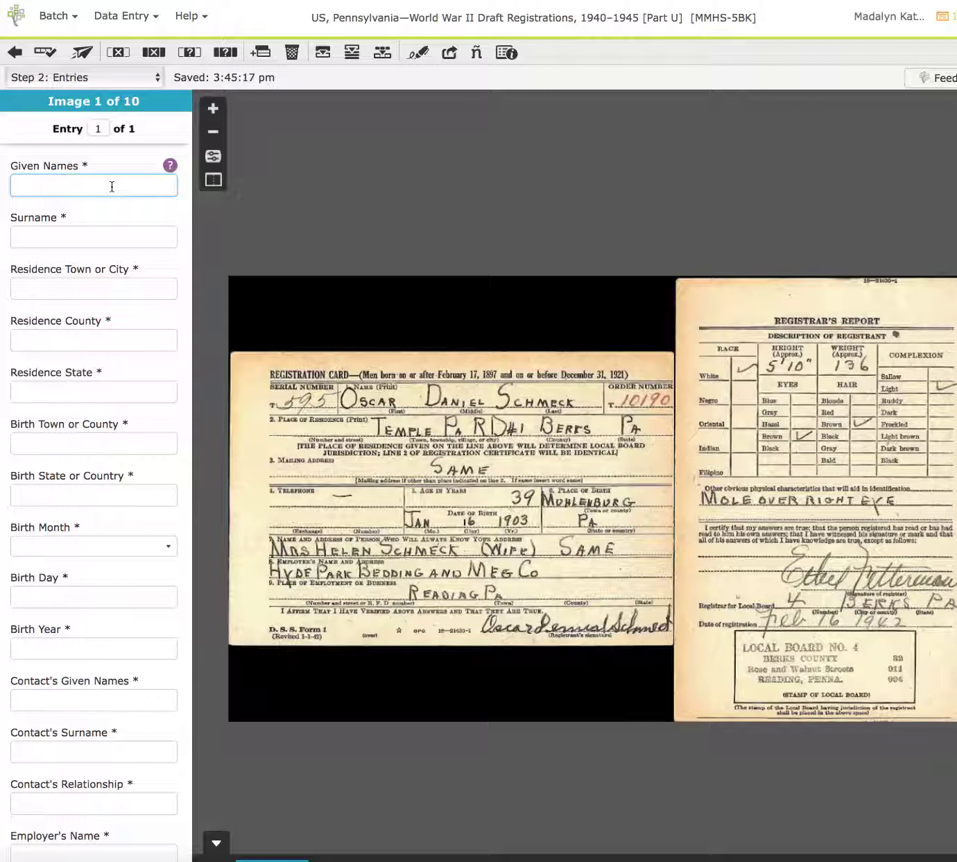
Step: Enter the registrant's given names and surname from the registration card in the first image's entry
{"action": "type", "text": "Oscar Daniel"}
{"action": "left_click", "coordinate": [19, 236]}
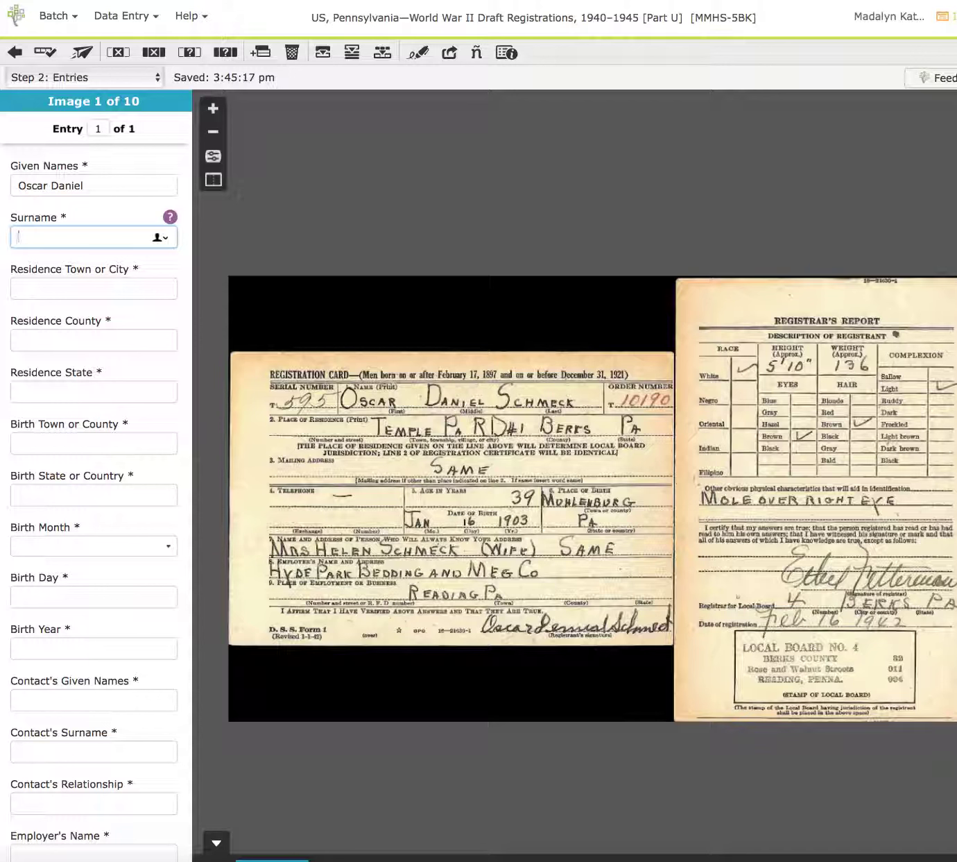
{"action": "type", "text": "Schmeck"}
{"action": "key", "text": "Tab"}
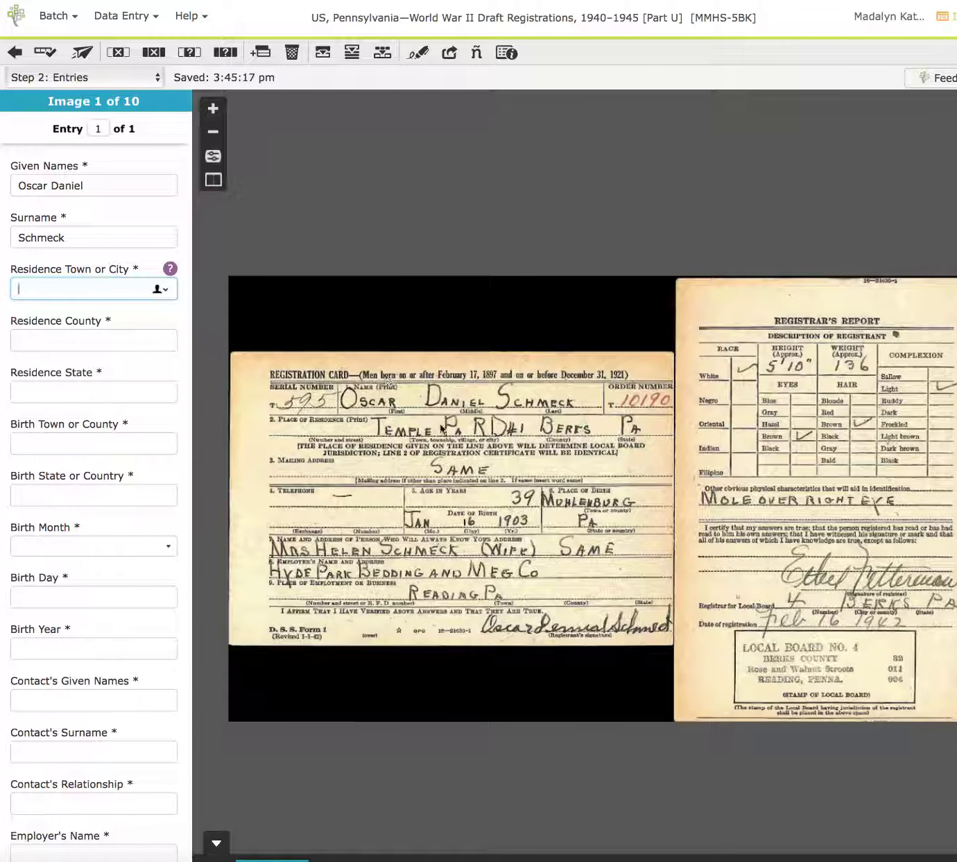
Step: Mark the residence town or city as blank and set the residence county to Berks and the residence state to Pennsylvania
{"action": "left_click", "coordinate": [120, 55]}
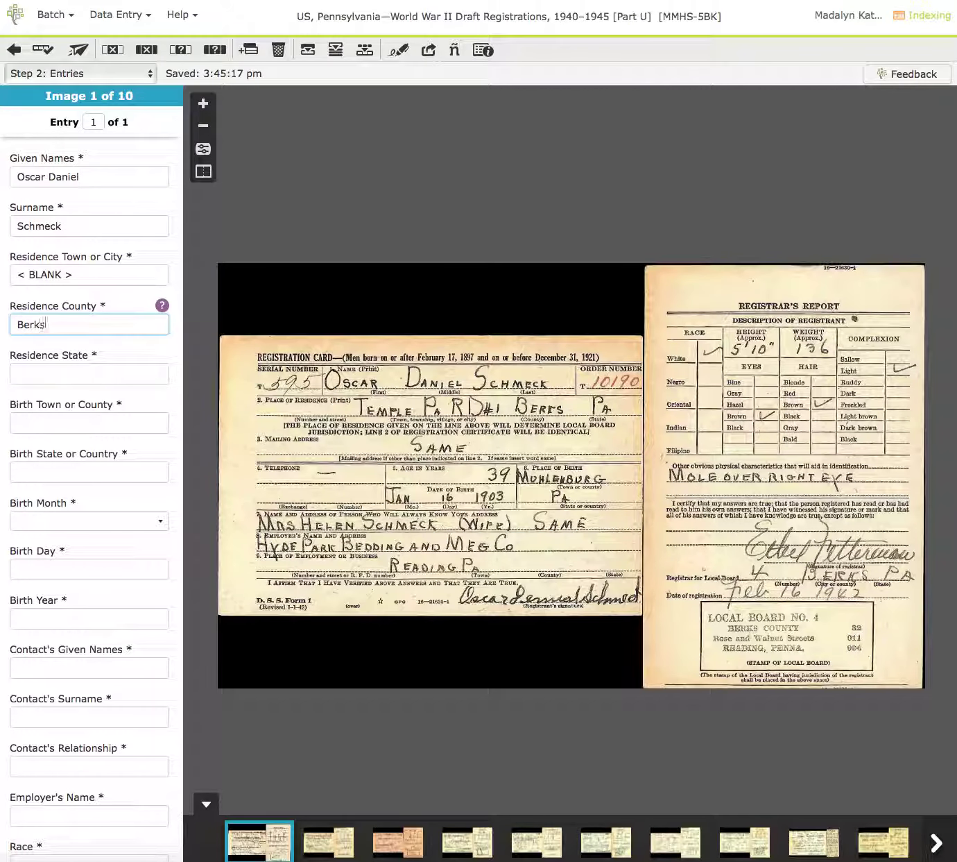
{"action": "key", "text": "Tab"}
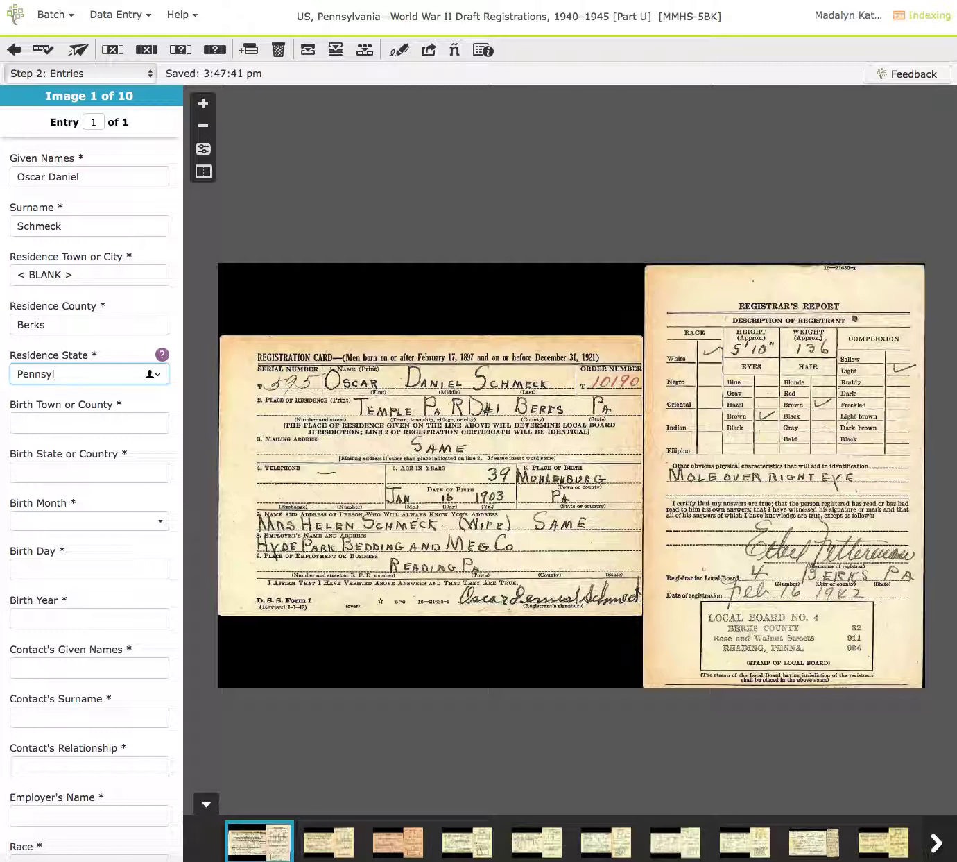
{"action": "left_click", "coordinate": [89, 422]}
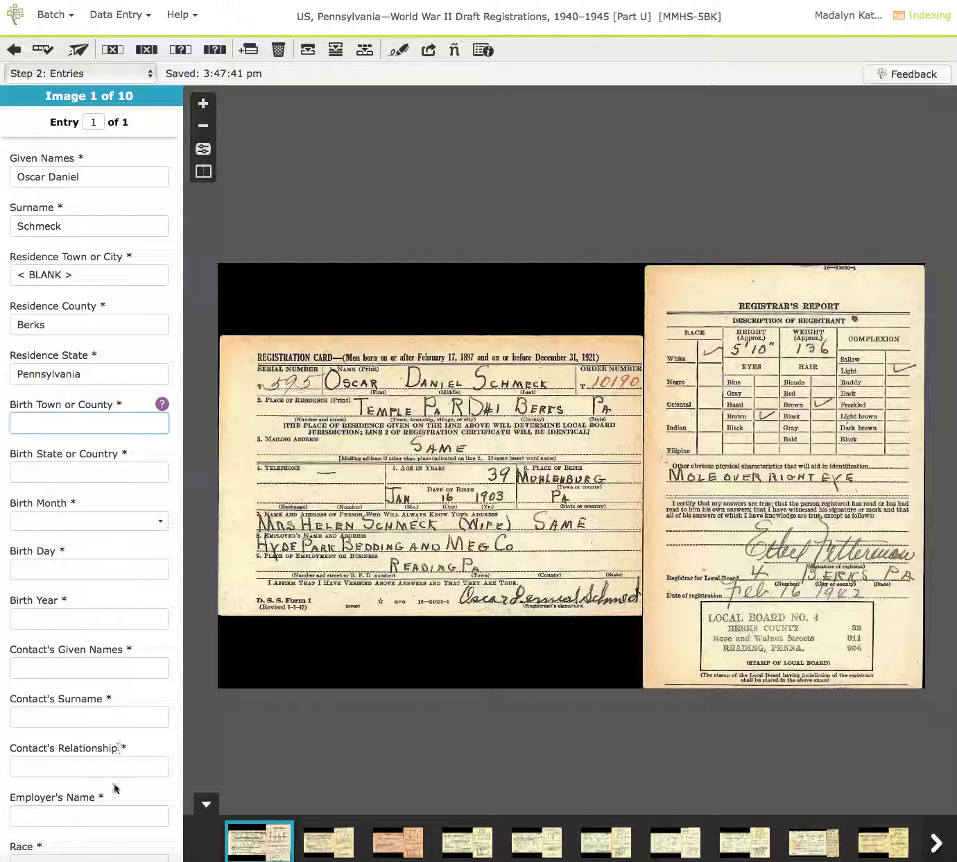
Step: Examine the choices offered for the Race field without selecting one
{"action": "left_click", "coordinate": [104, 857]}
{"action": "left_click", "coordinate": [104, 858]}
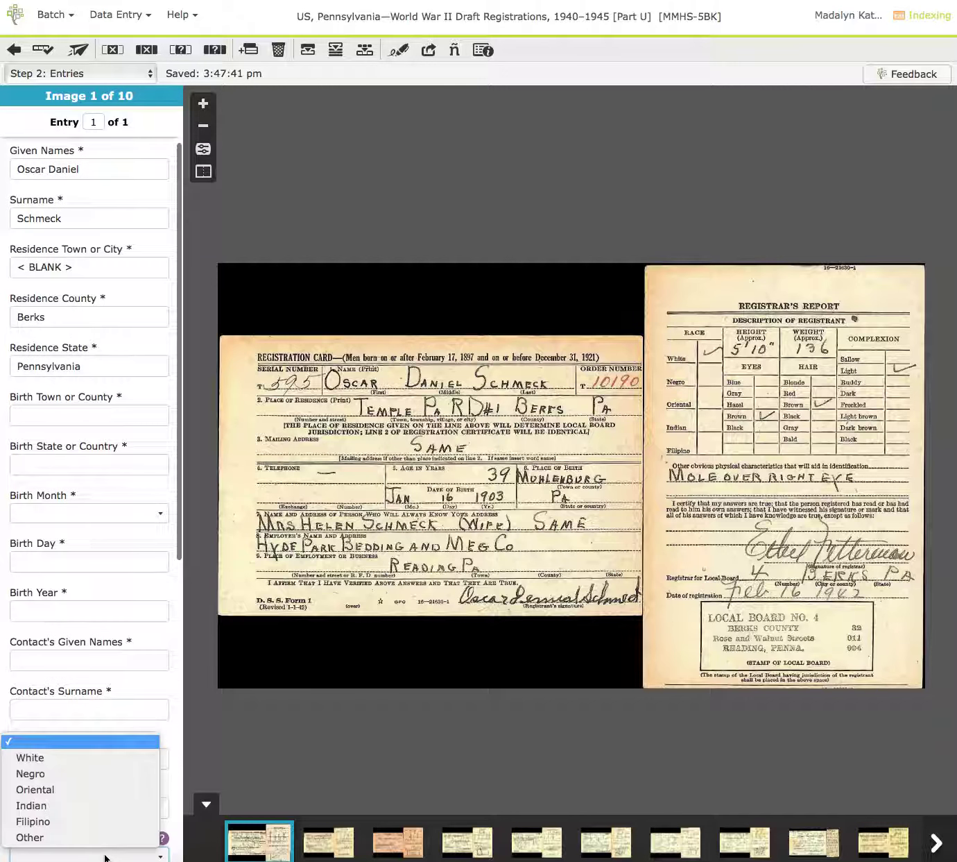
{"action": "left_click", "coordinate": [106, 853]}
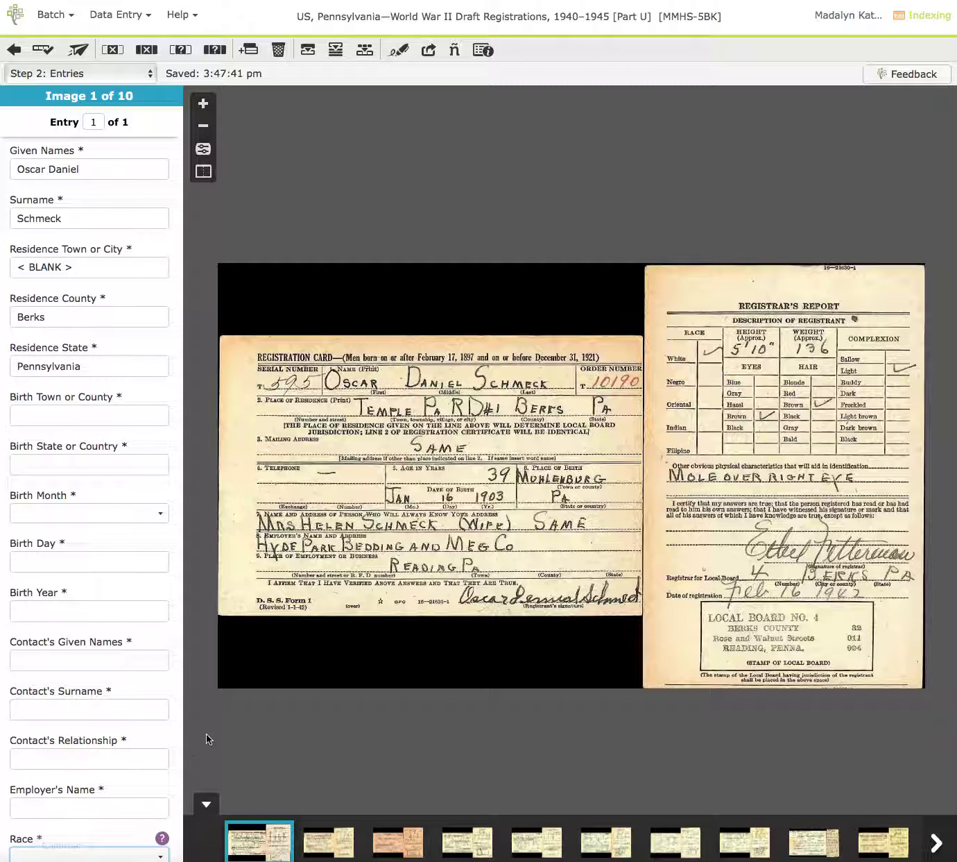